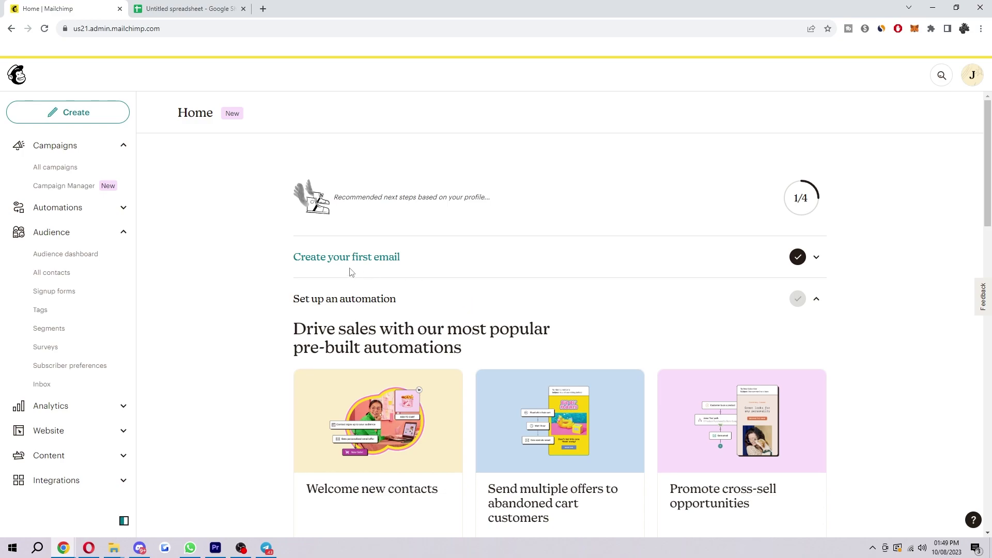
- Start creating a new email template
left_click(82, 115)
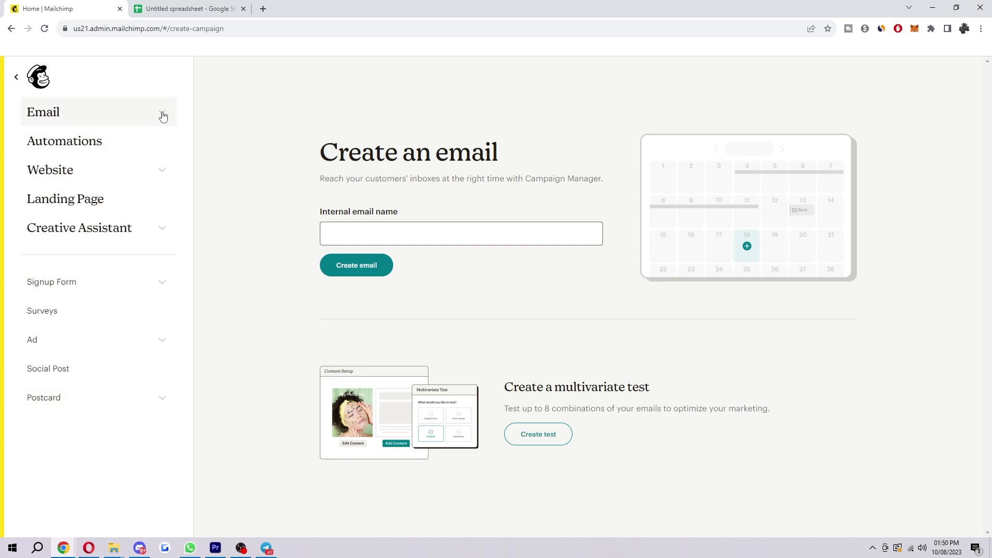
left_click(162, 116)
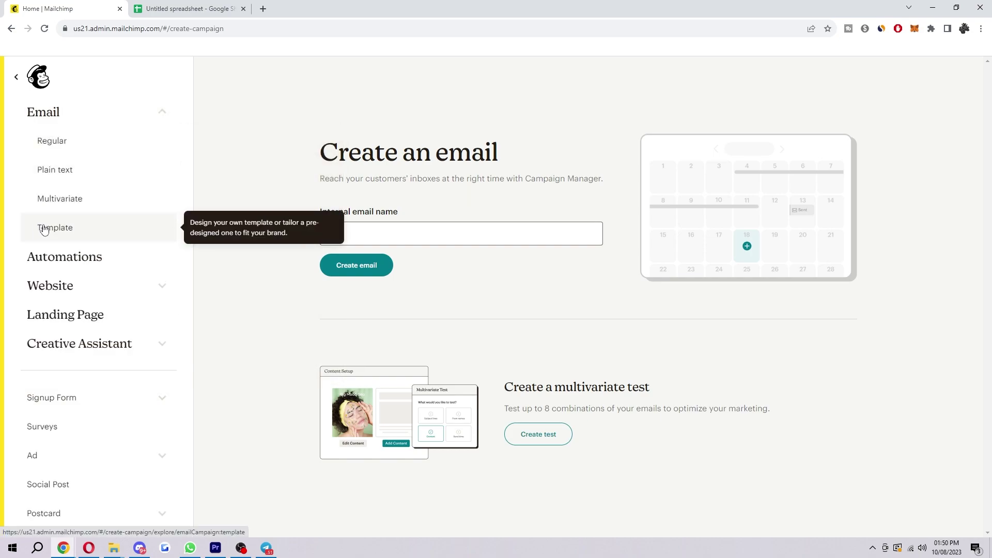
left_click(45, 230)
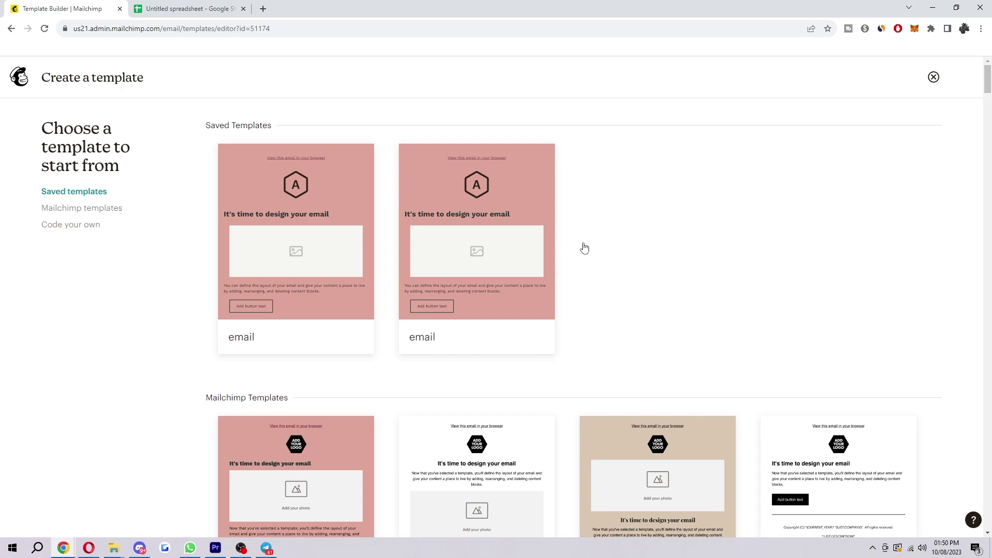
- Create the template from the Thank you personalized design and name it email
scroll(681, 305, "down", 2)
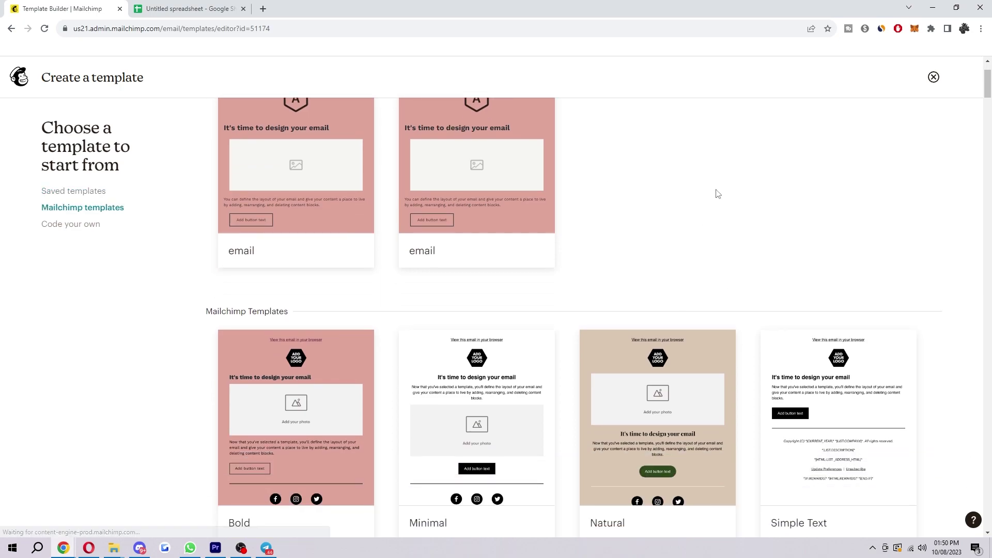
scroll(509, 224, "down", 10)
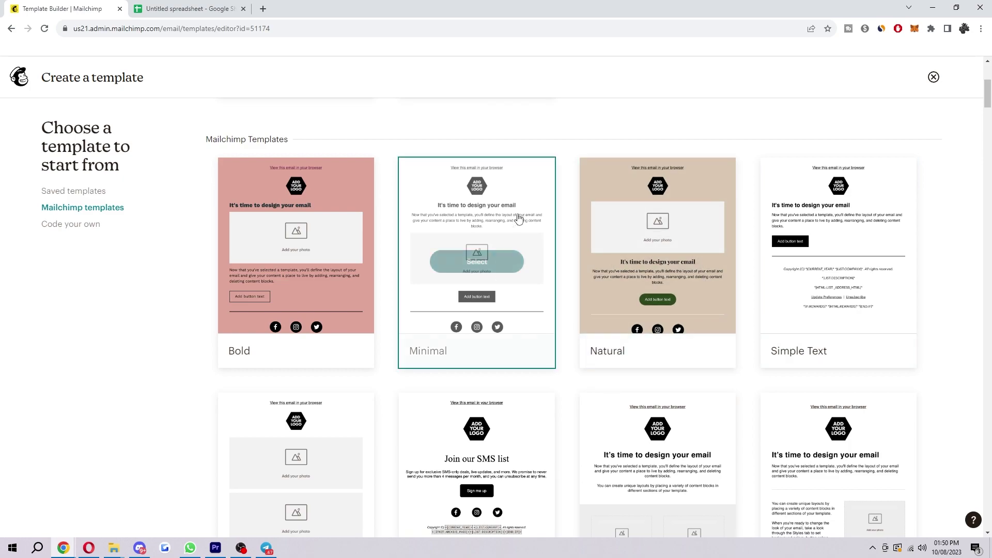
scroll(760, 236, "down", 5)
scroll(782, 241, "down", 8)
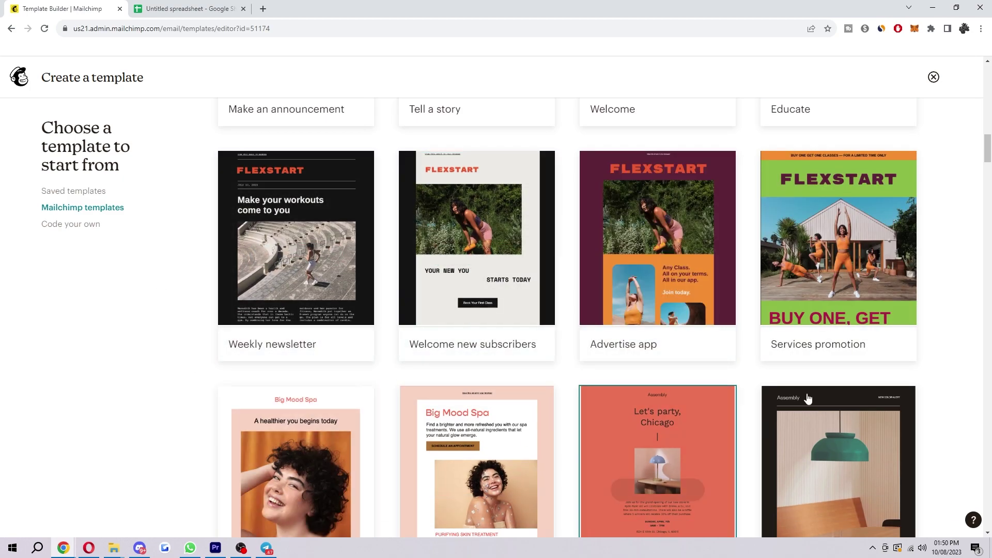
scroll(733, 403, "down", 2)
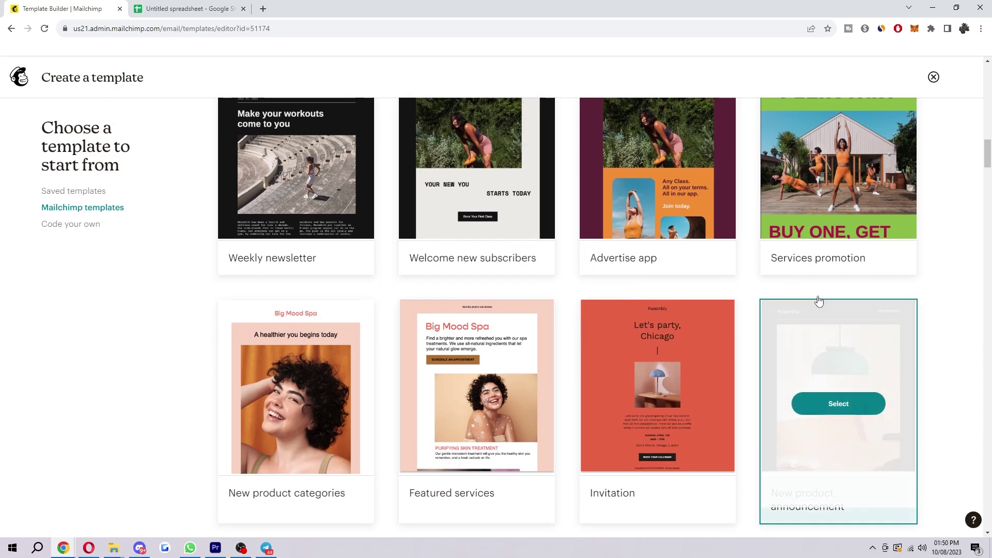
scroll(905, 346, "down", 3)
scroll(892, 352, "down", 3)
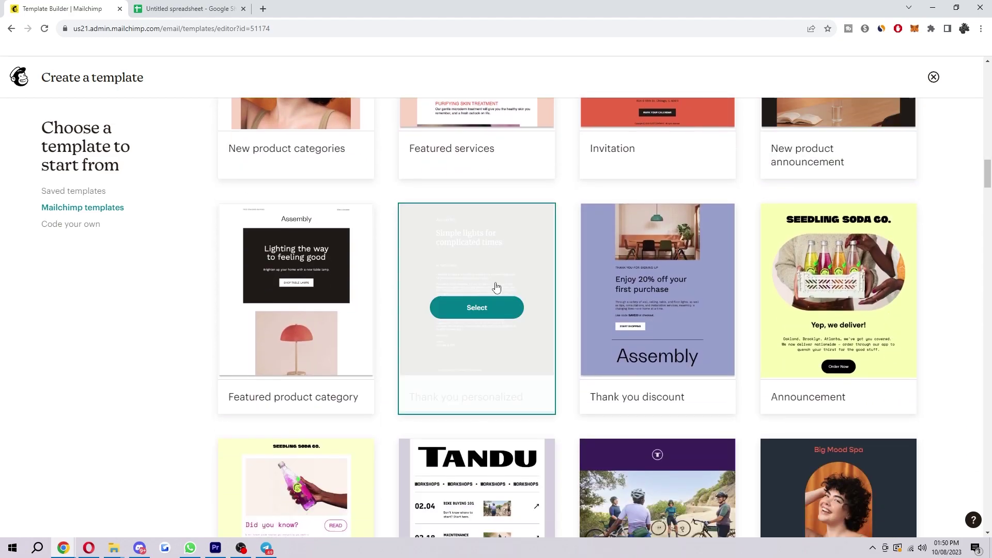
left_click(475, 304)
type("email")
left_click(583, 279)
left_click(636, 349)
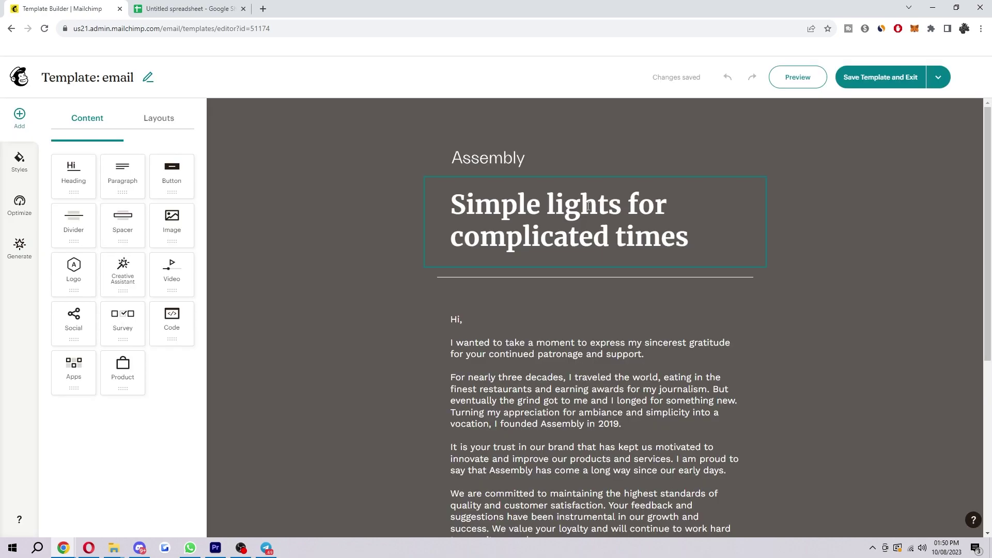
- Try adding a prebuilt Image & Text layout with the image left of the text below the heading's divider
left_click(167, 119)
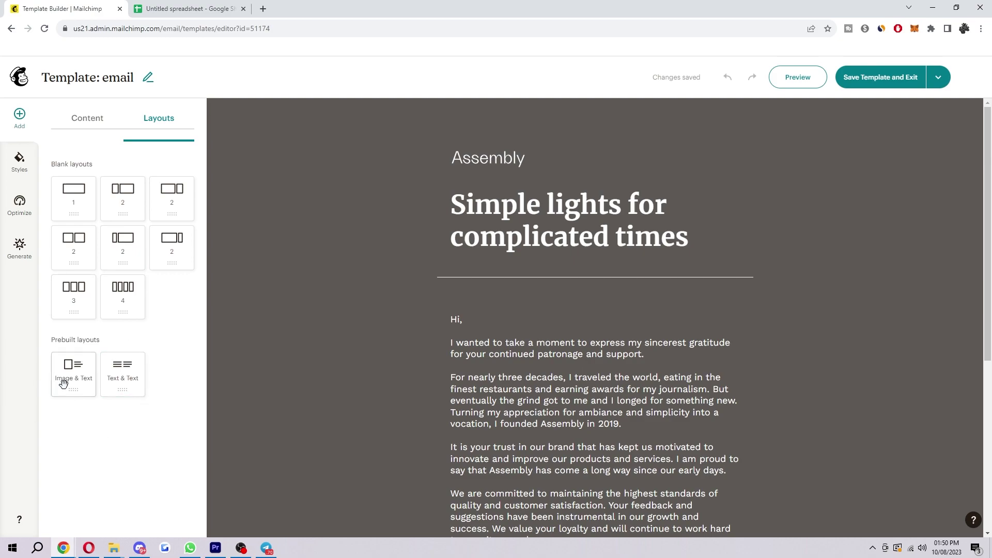
left_click_drag(74, 389, 497, 287)
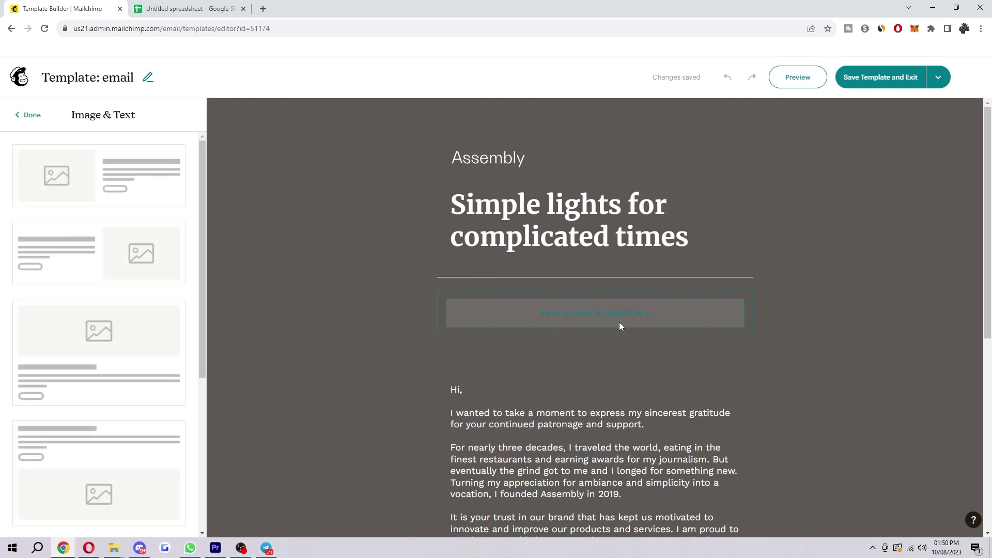
scroll(129, 341, "down", 5)
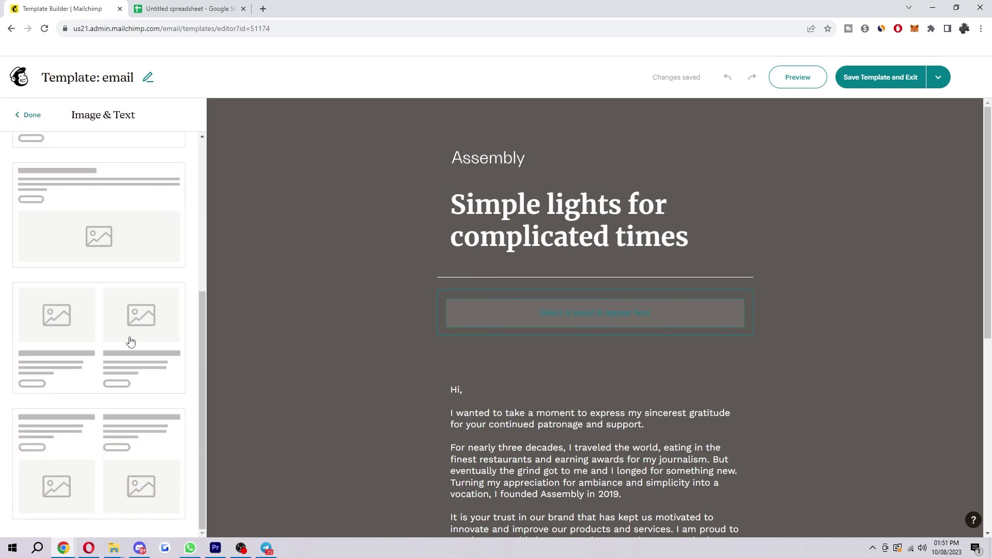
scroll(119, 449, "up", 5)
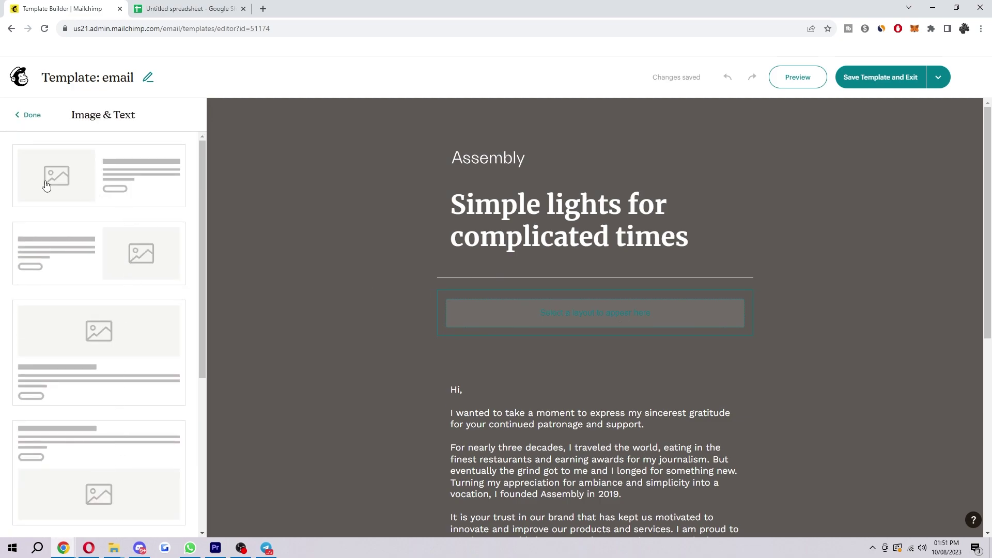
left_click(128, 160)
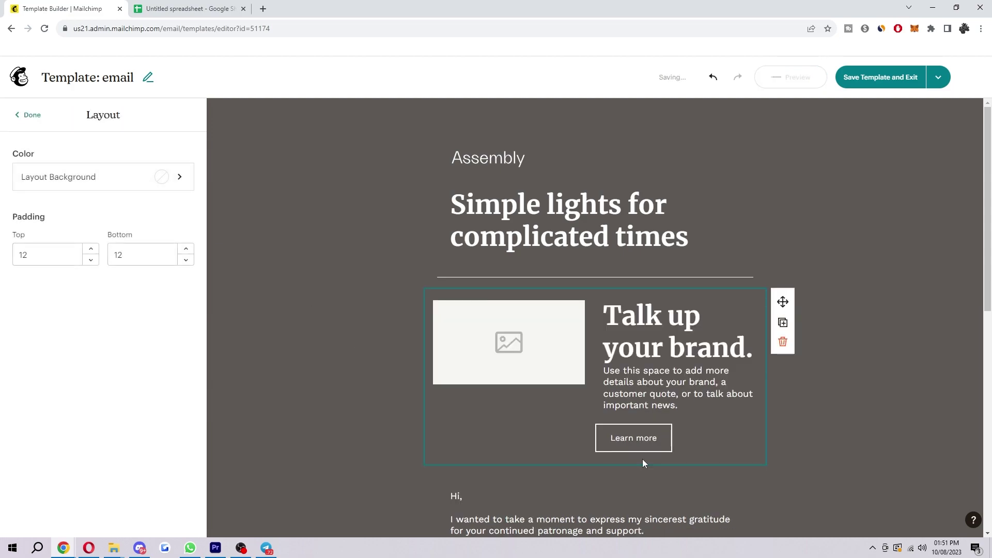
key("ctrl+z")
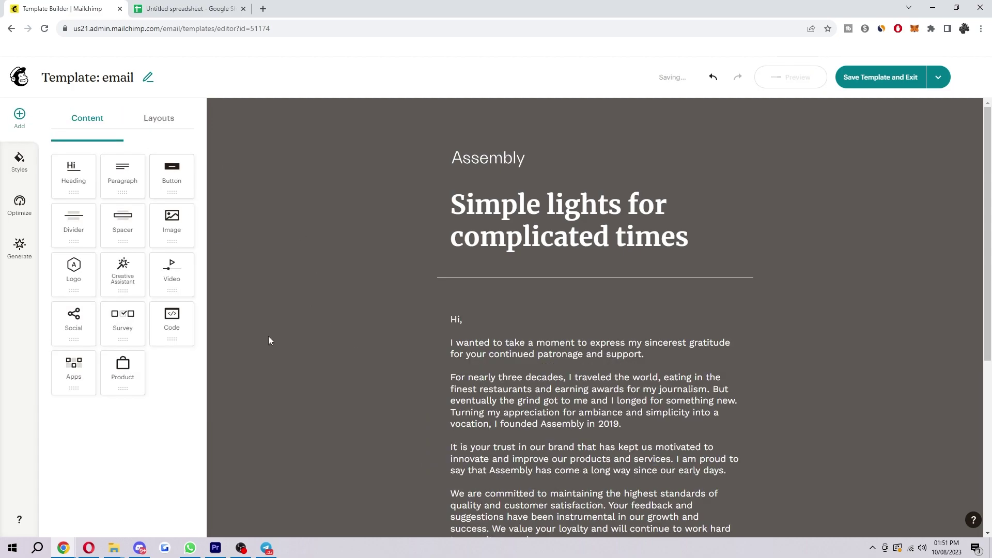
- Insert the prebuilt Image & Text layout between the divider and the letter text, using the variant with the image left of the text
left_click(158, 118)
left_click_drag(60, 376, 491, 292)
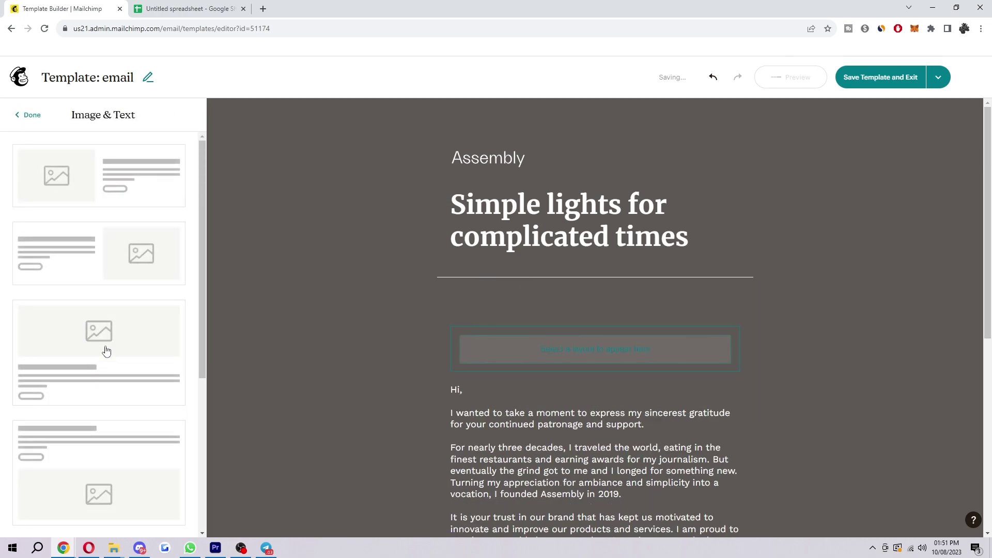
scroll(101, 297, "down", 2)
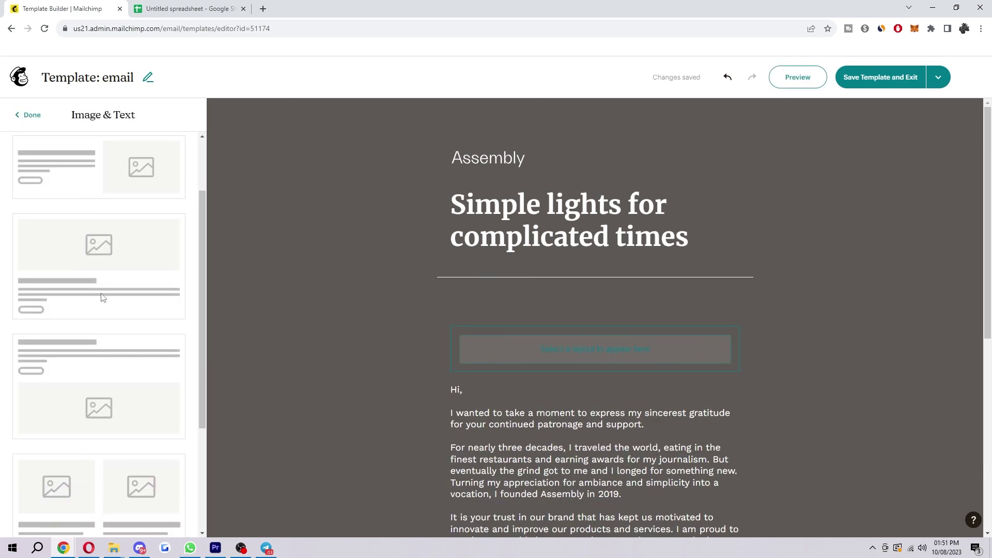
scroll(103, 300, "up", 2)
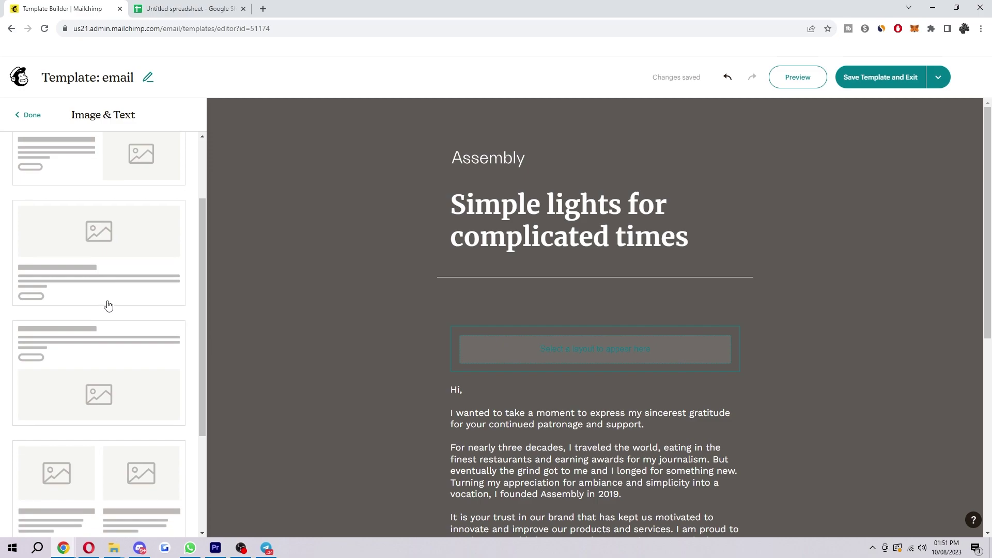
left_click(110, 186)
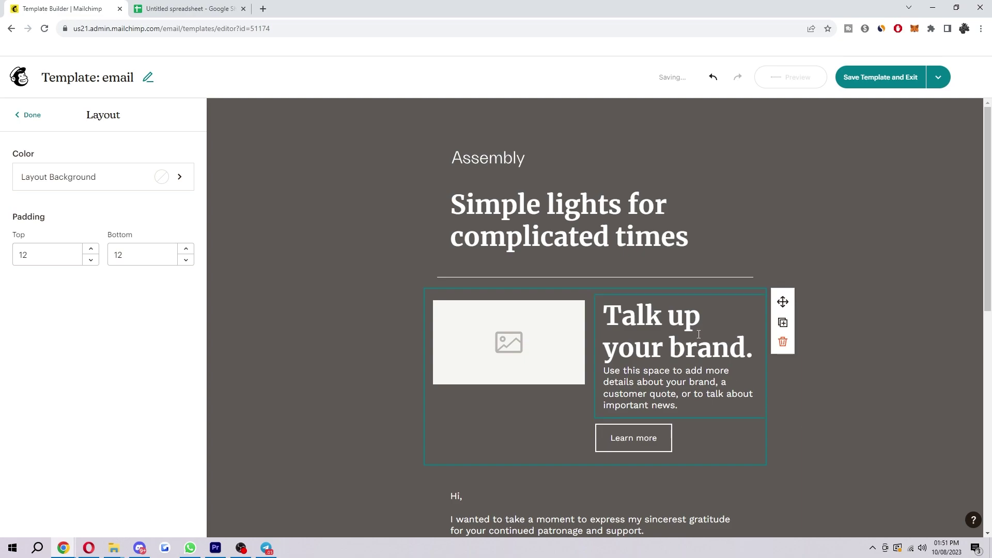
- Highlight the placeholder heading and body text in the inserted layout's text block
left_click(617, 311)
left_click_drag(602, 316, 706, 320)
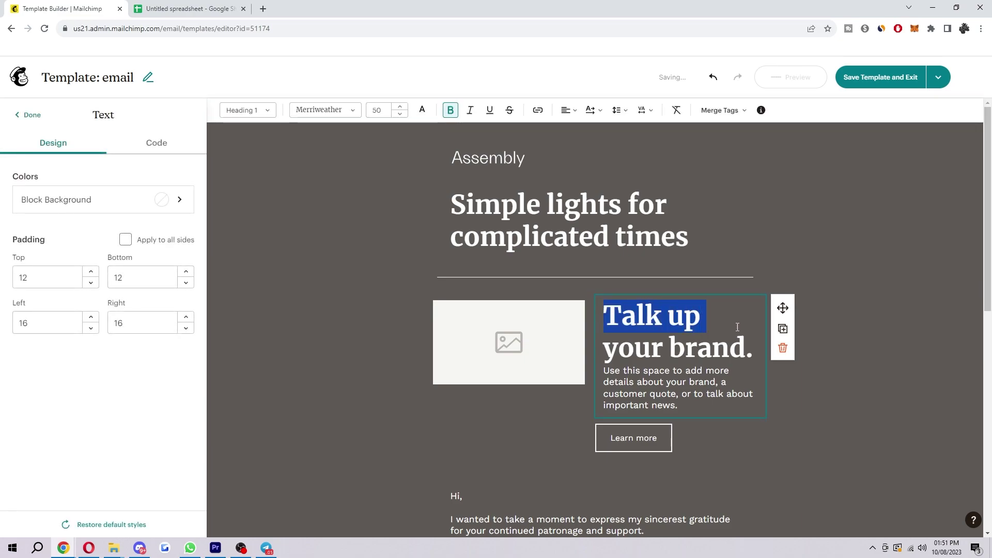
left_click_drag(604, 371, 759, 394)
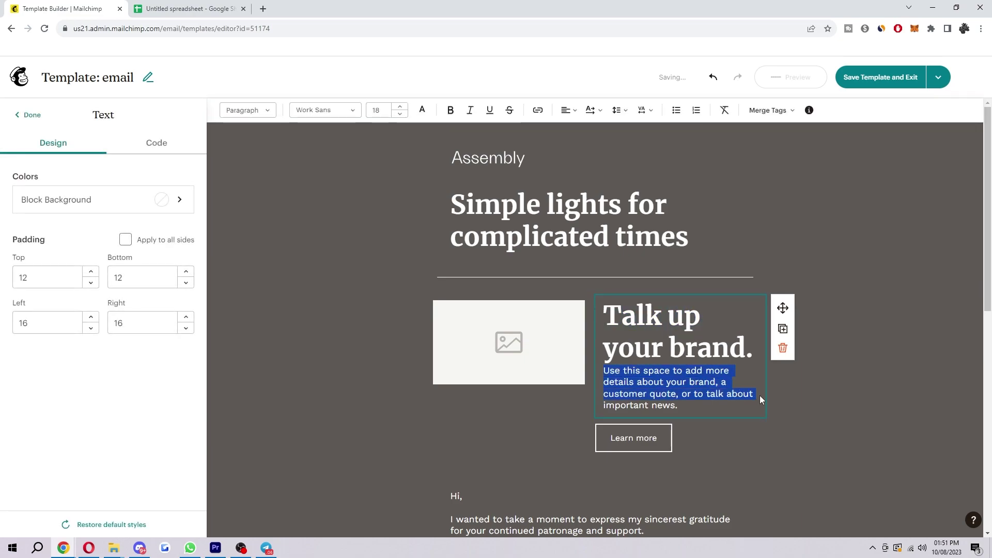
- Open the image browser for the inserted layout's image placeholder
left_click(543, 346)
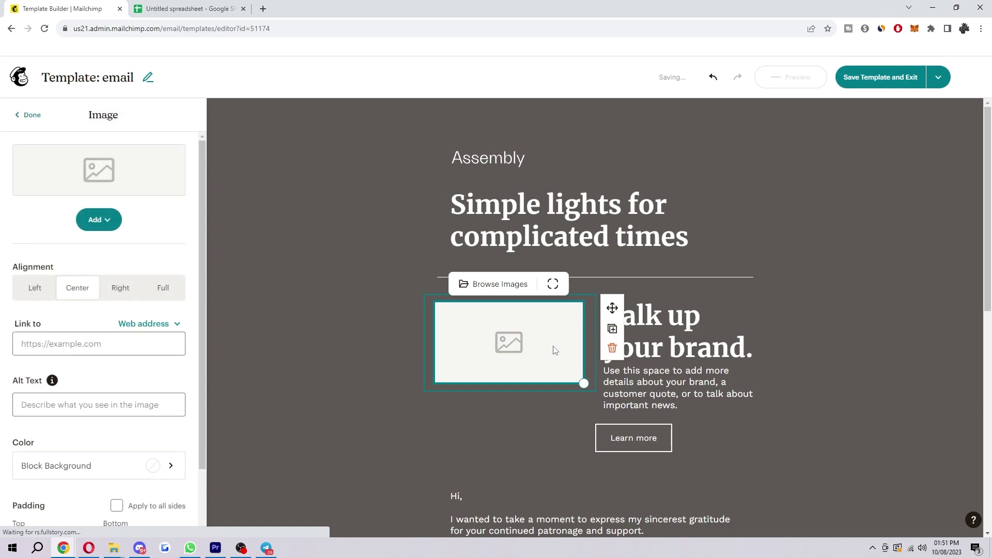
left_click(100, 220)
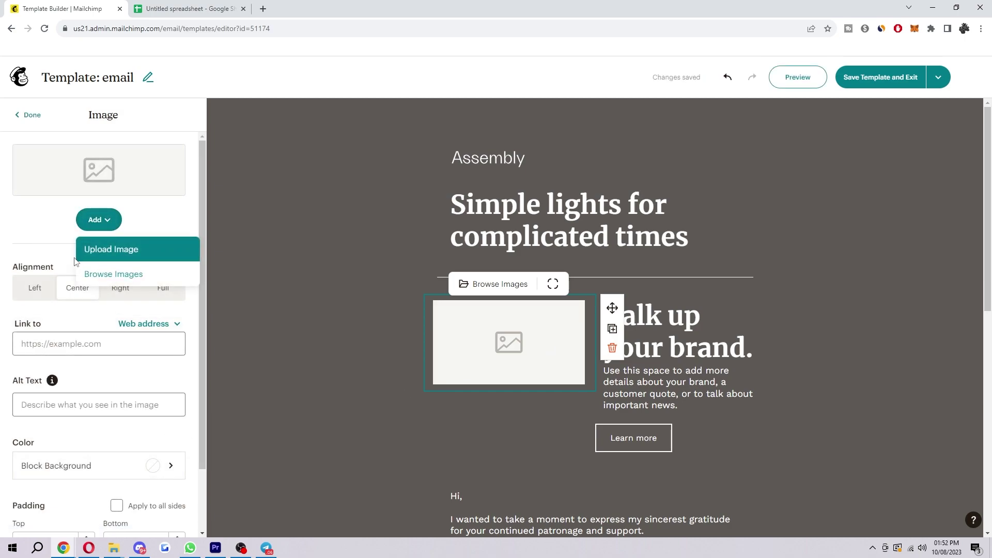
left_click(121, 273)
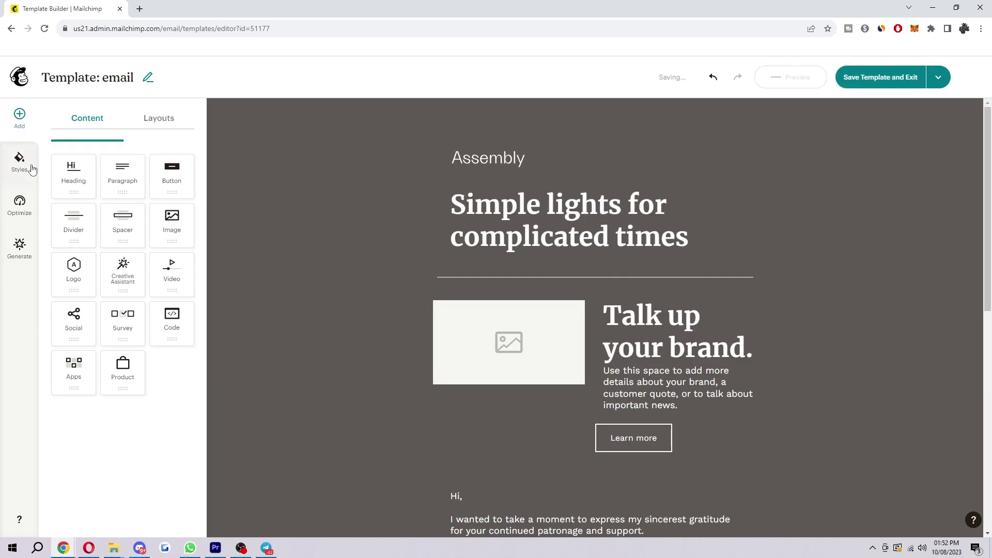
- Add a blank four-column layout below the image and text block, and return to the available layouts
left_click(151, 132)
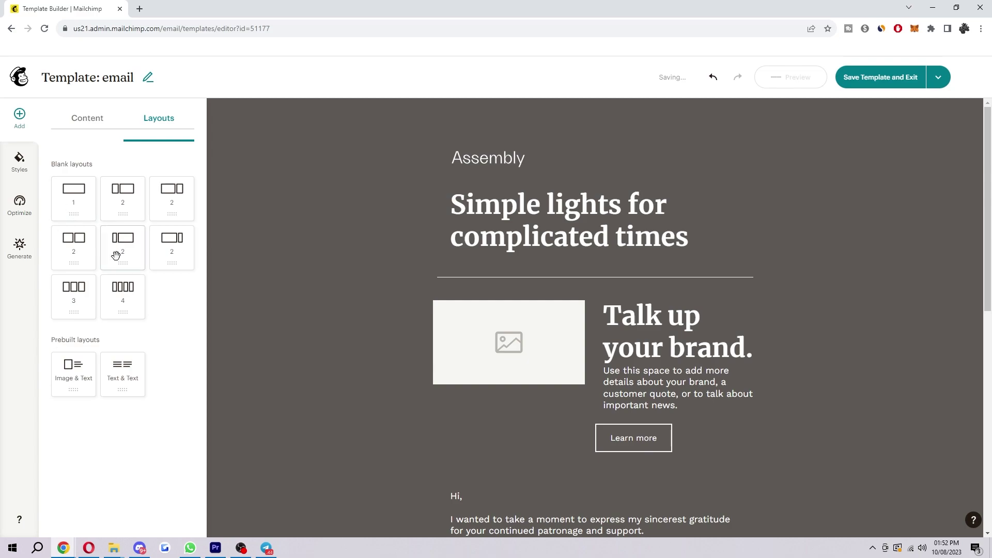
left_click_drag(122, 289, 506, 389)
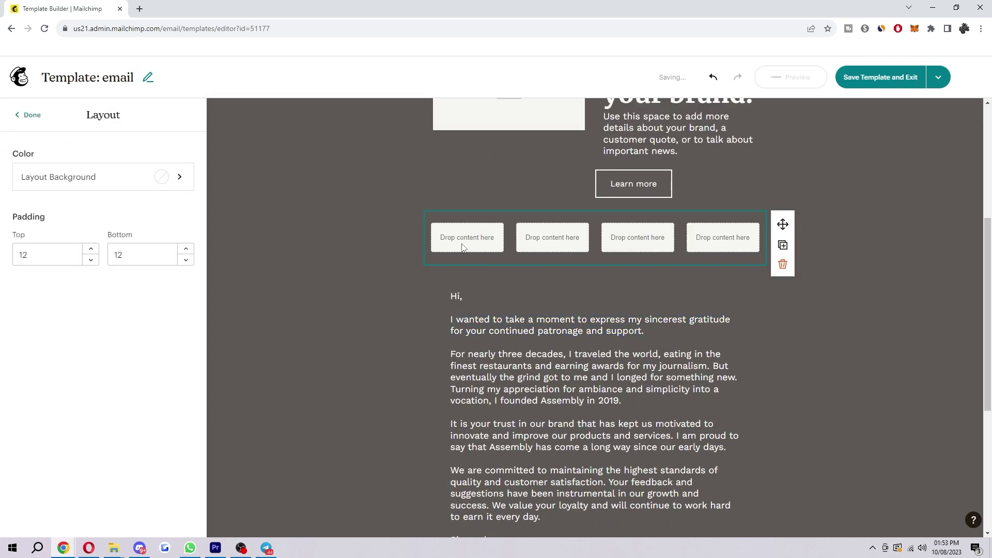
scroll(742, 340, "up", 5)
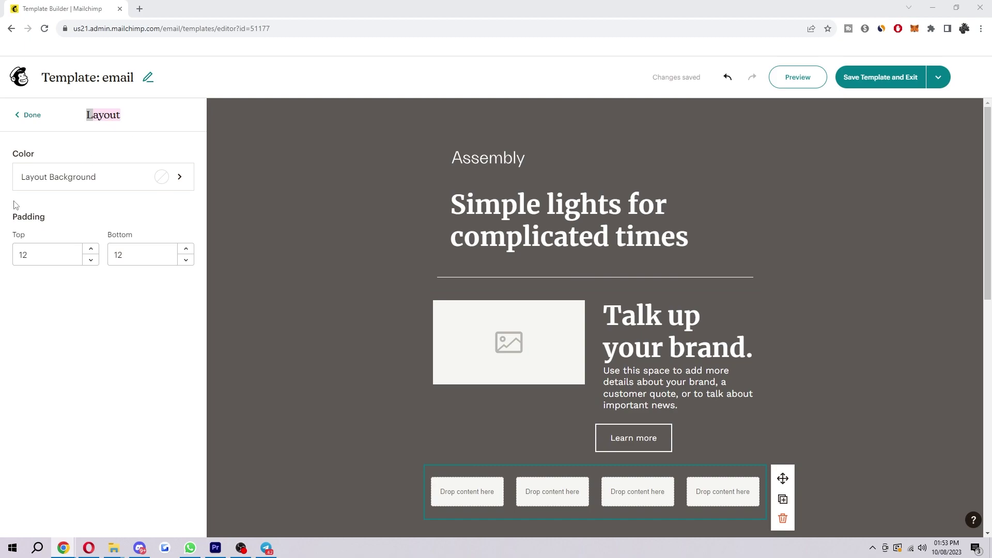
left_click(15, 113)
left_click(164, 120)
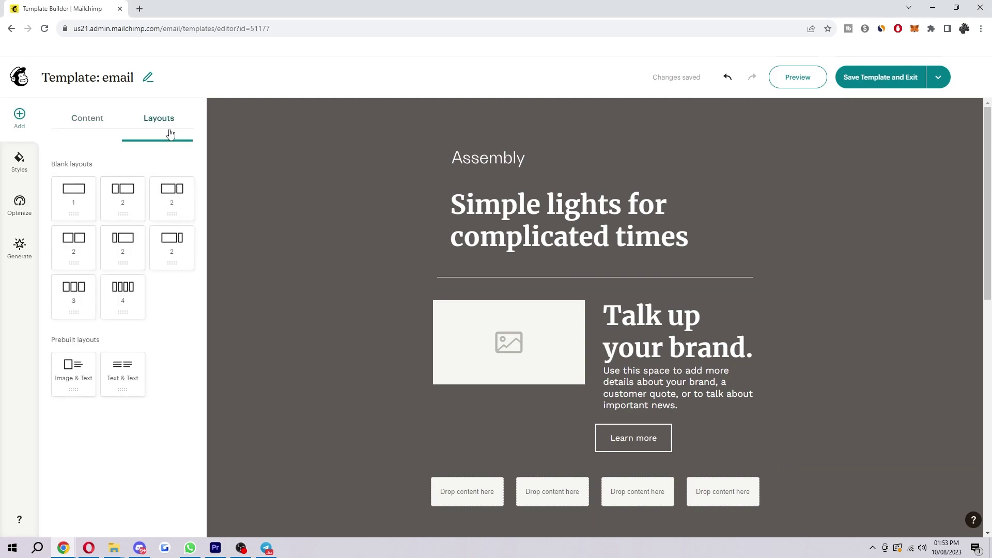